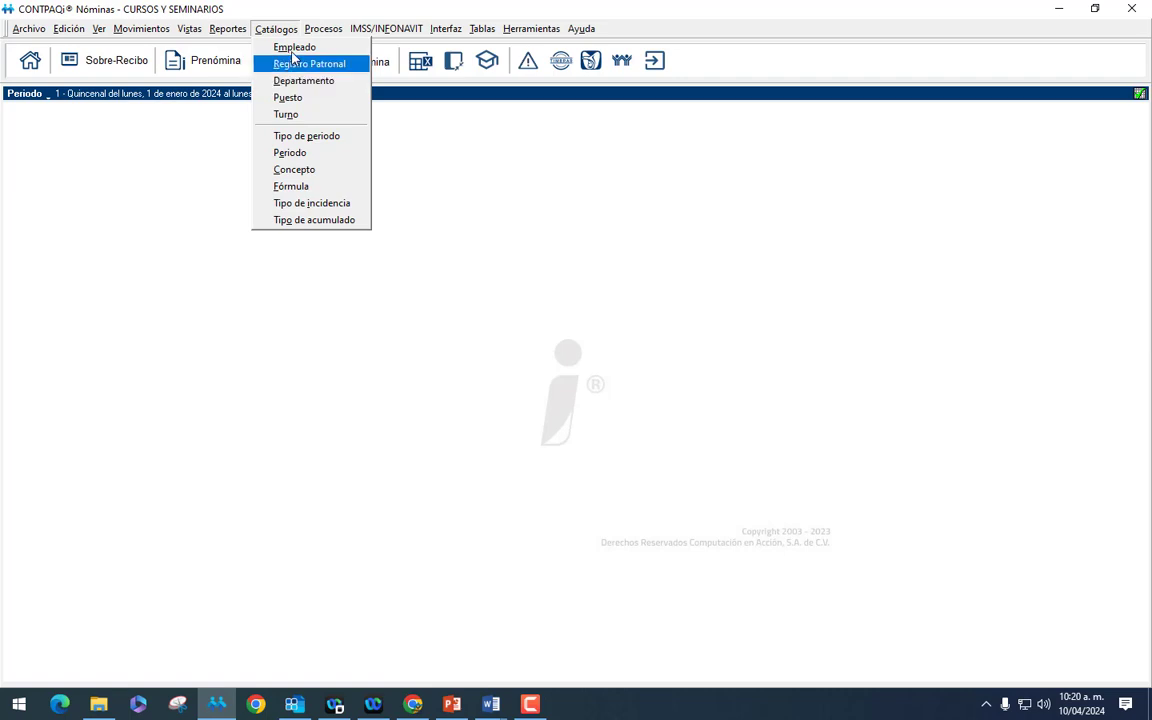
Create new employee 251 hired 01/01/2024 and enter the employee's surnames and given names.
click(290, 47)
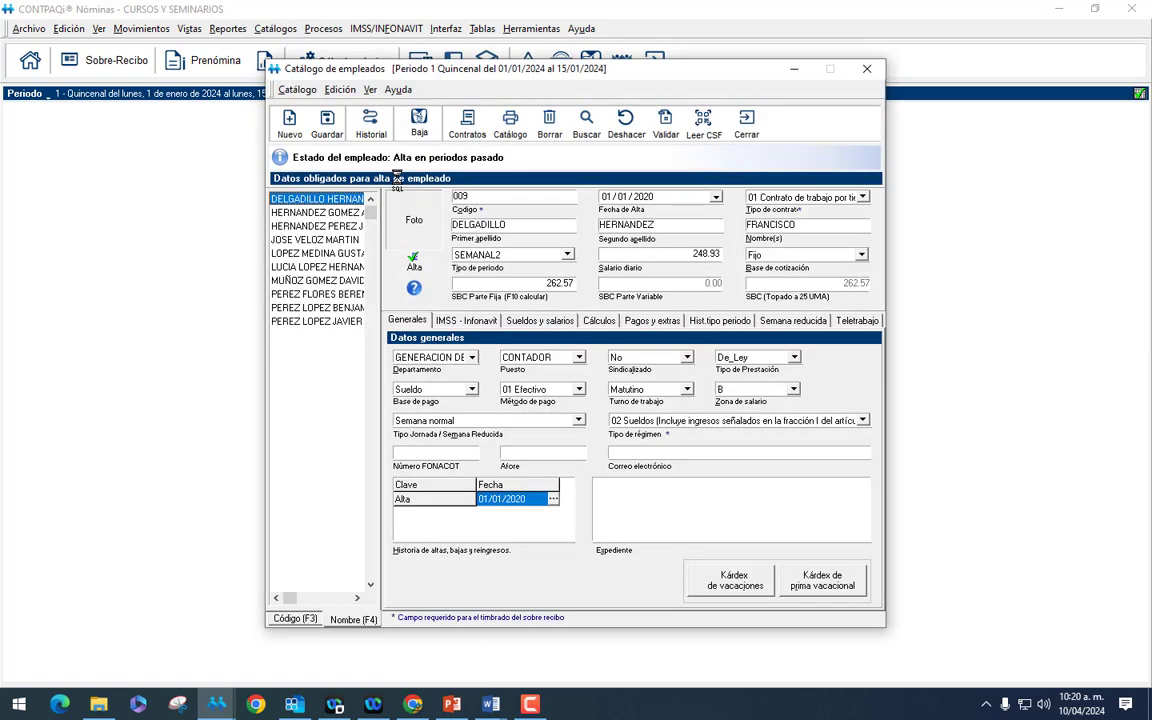
click(283, 125)
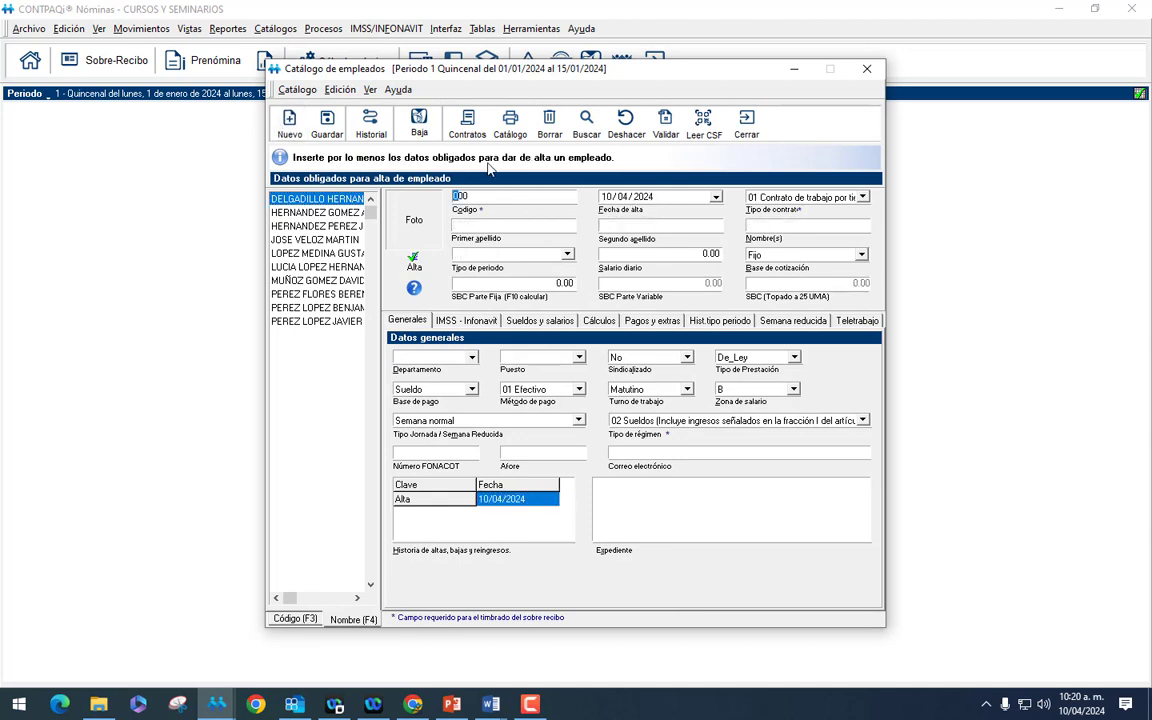
text(251)
key(Tab)
text(0101)
key(Tab)
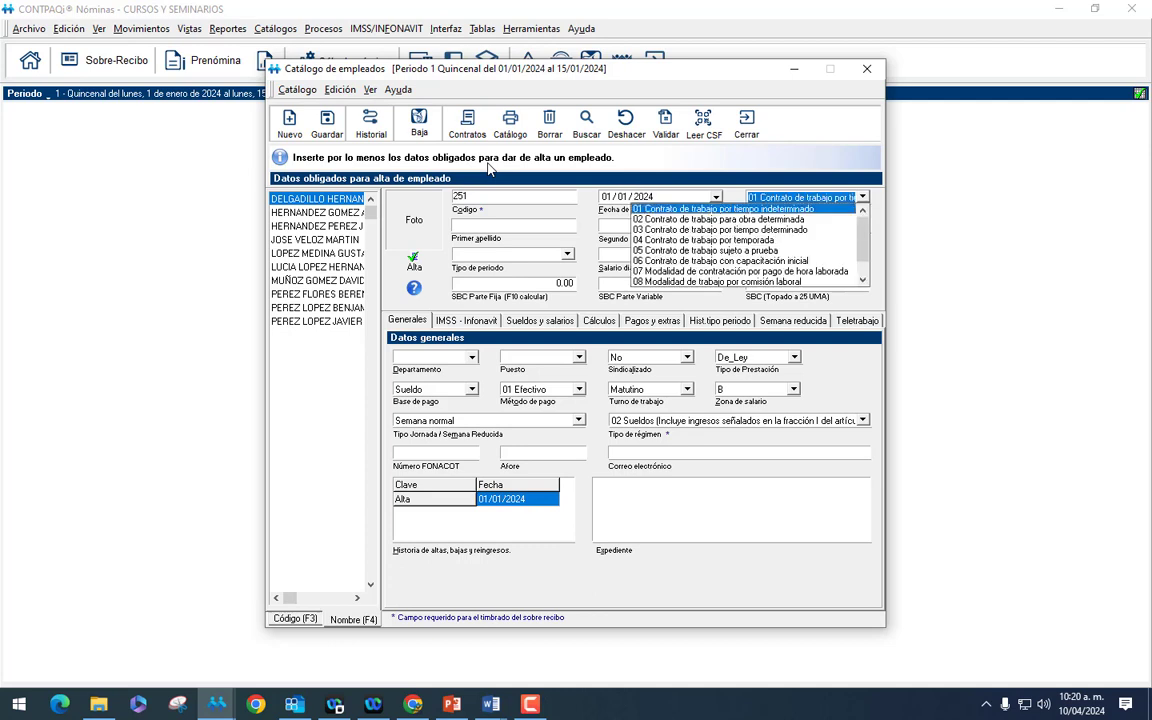
key(Tab)
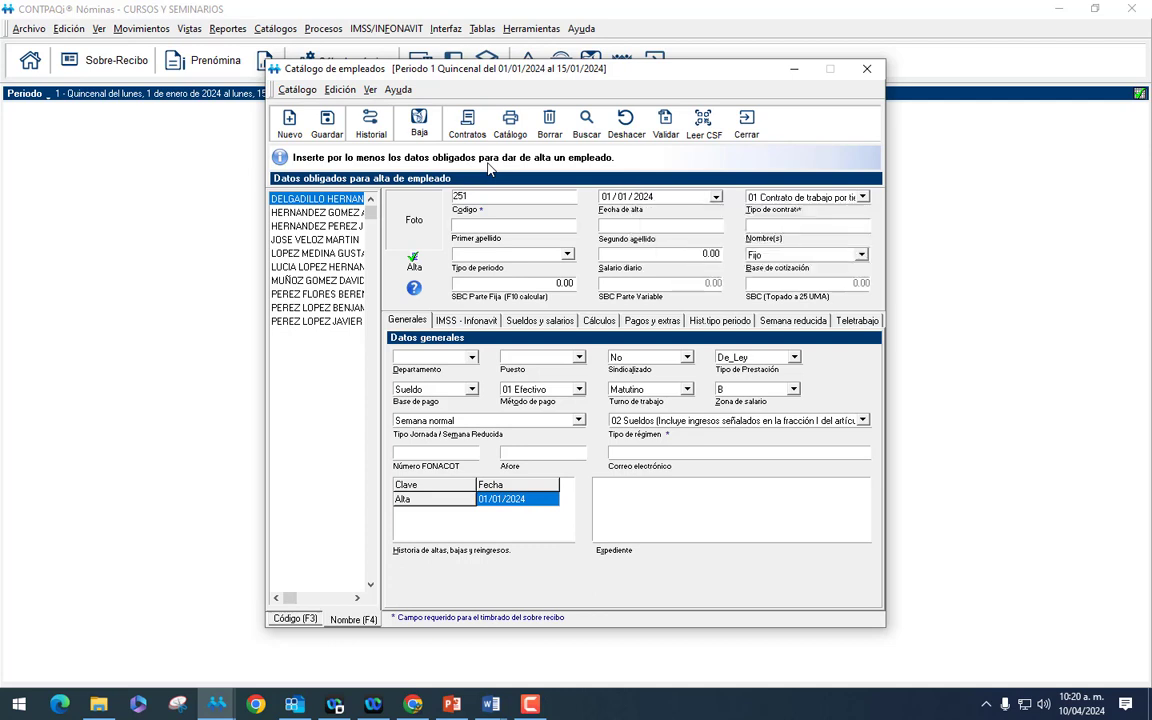
key(Tab)
key(Tab)
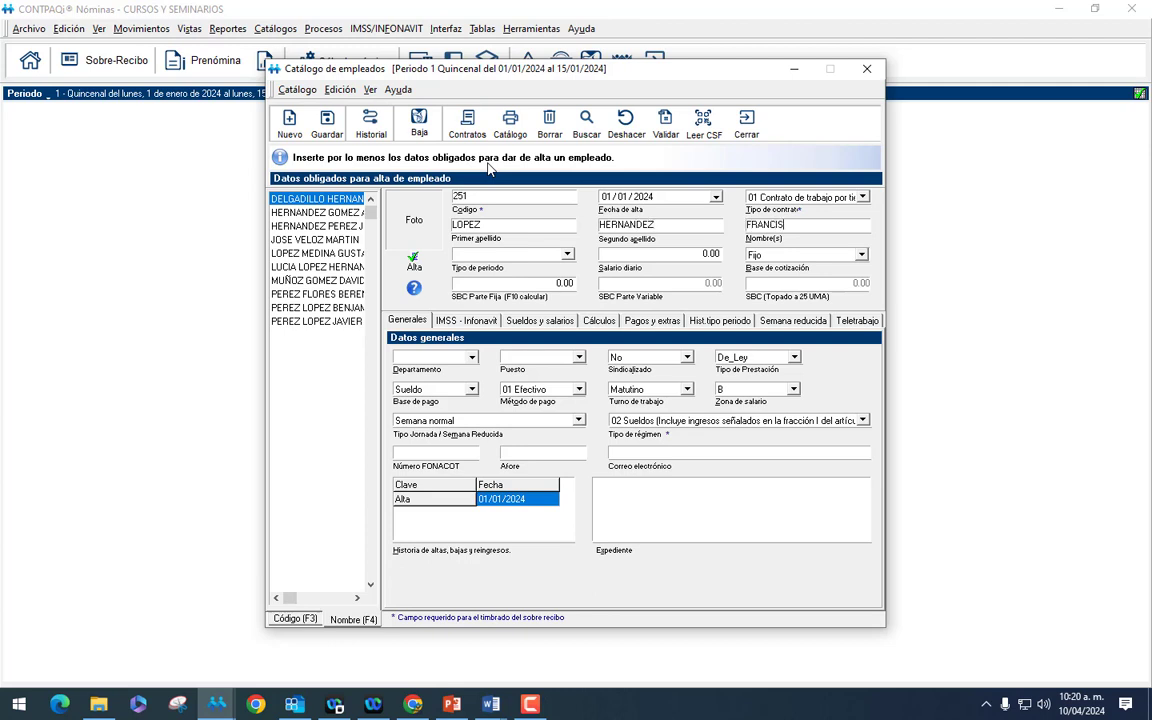
Give employee 251 the Quincenal pay period, GENERACION DE CONOCIMIENTO department and CONTADOR position.
click(566, 254)
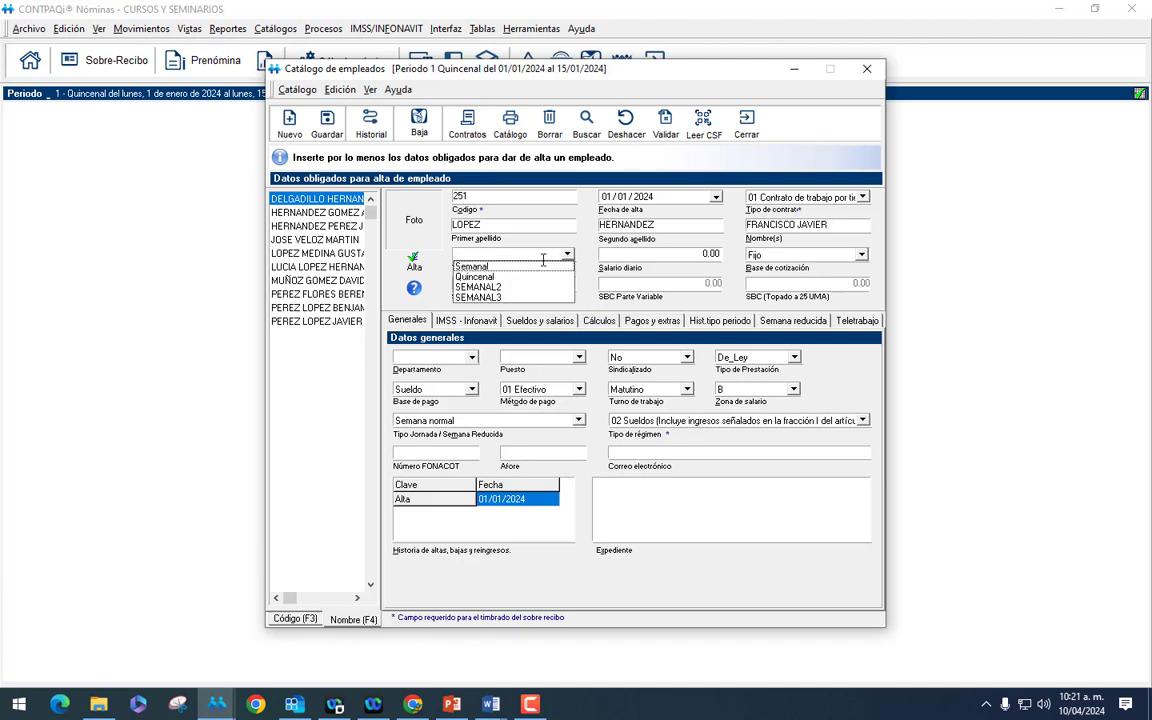
click(502, 278)
click(689, 256)
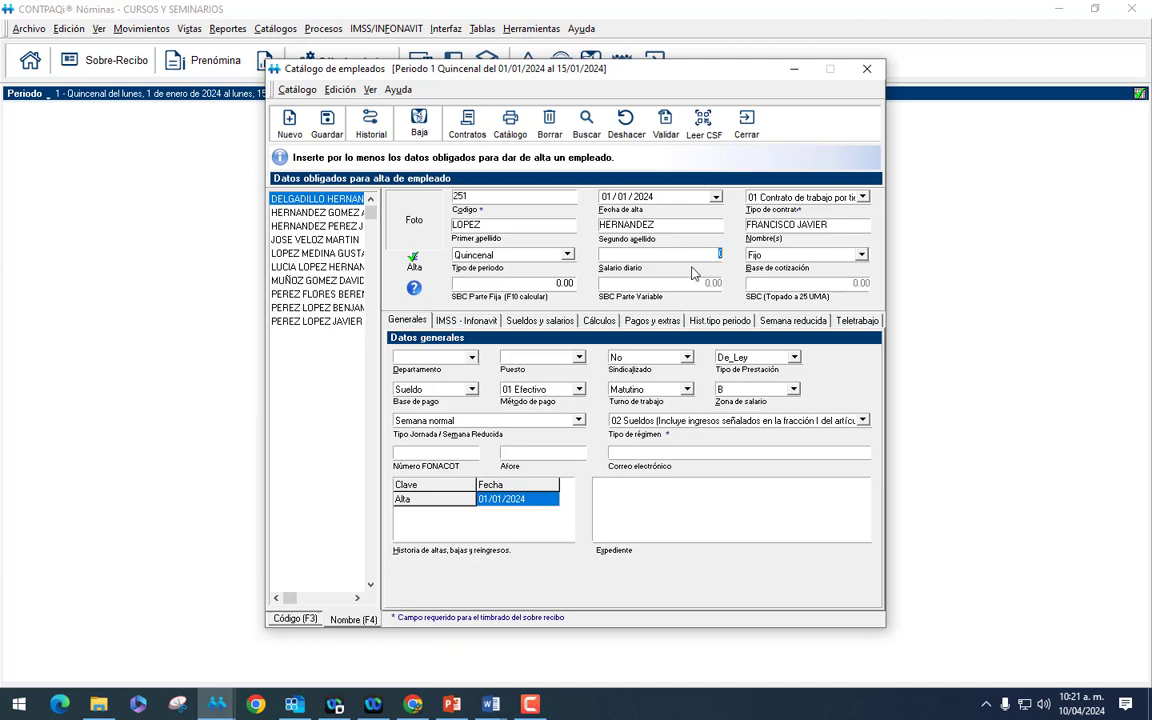
click(434, 357)
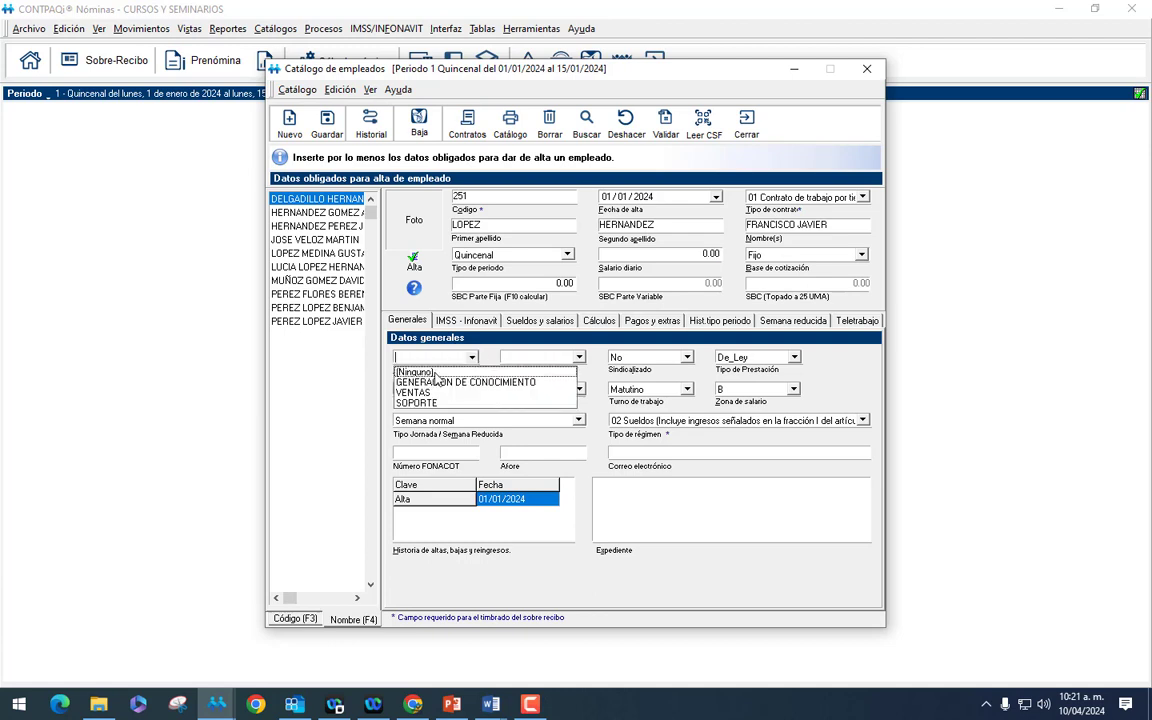
click(436, 381)
click(540, 357)
click(538, 377)
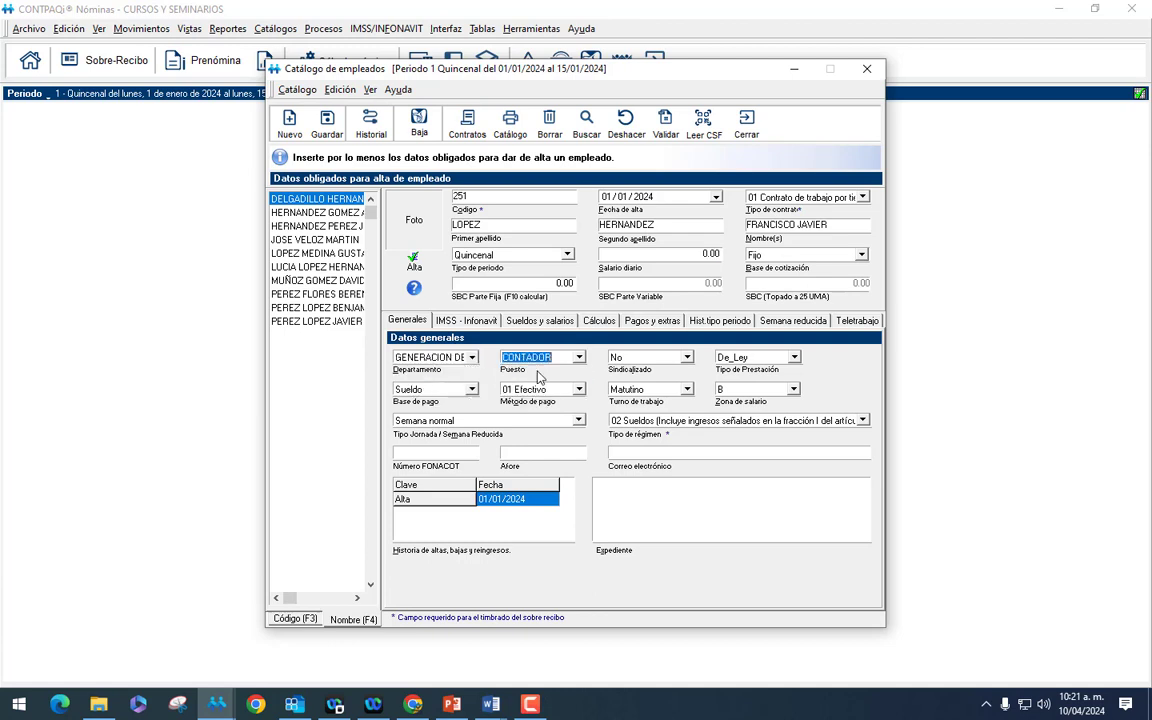
click(466, 321)
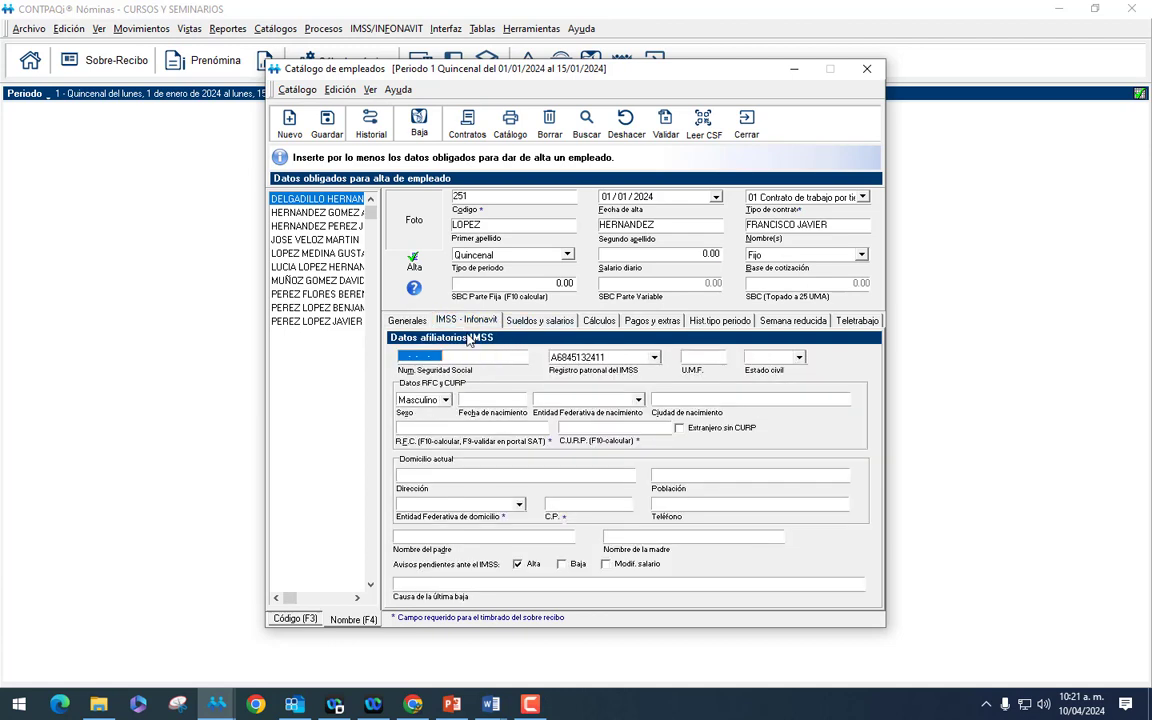
Enter the employee's social security number and birth date, with CHIAPAS as birth state.
key(Tab)
key(Tab)
key(Tab)
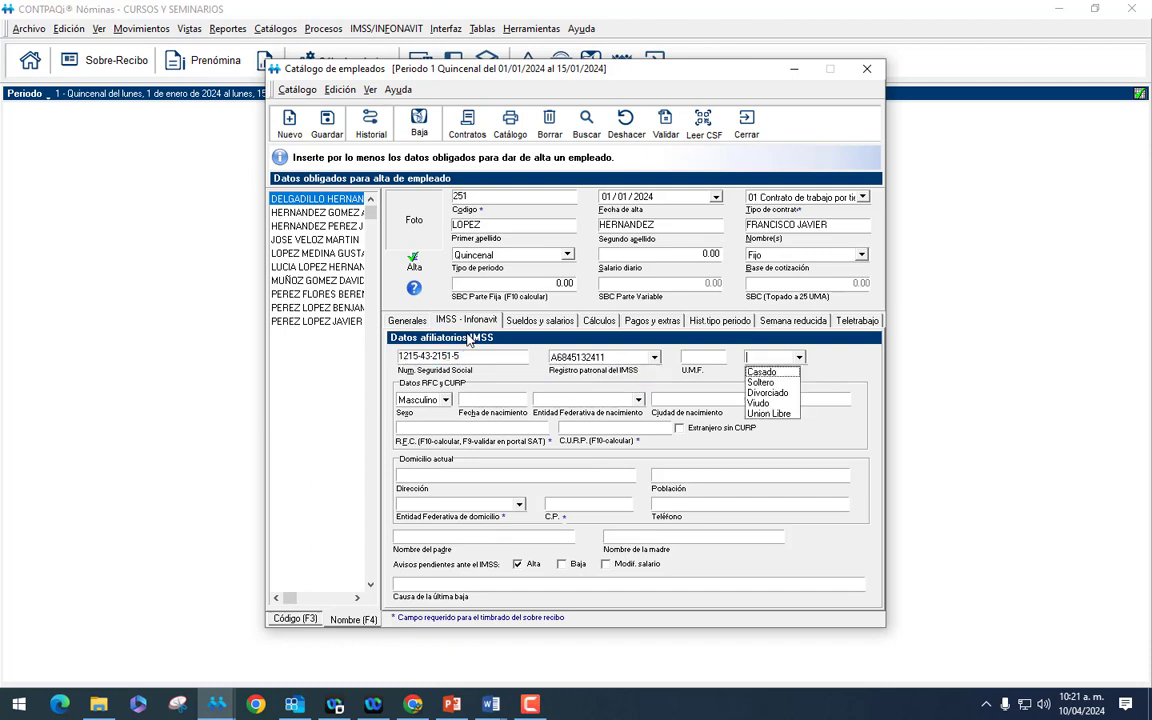
key(Tab)
key(Tab)
text(01/01/)
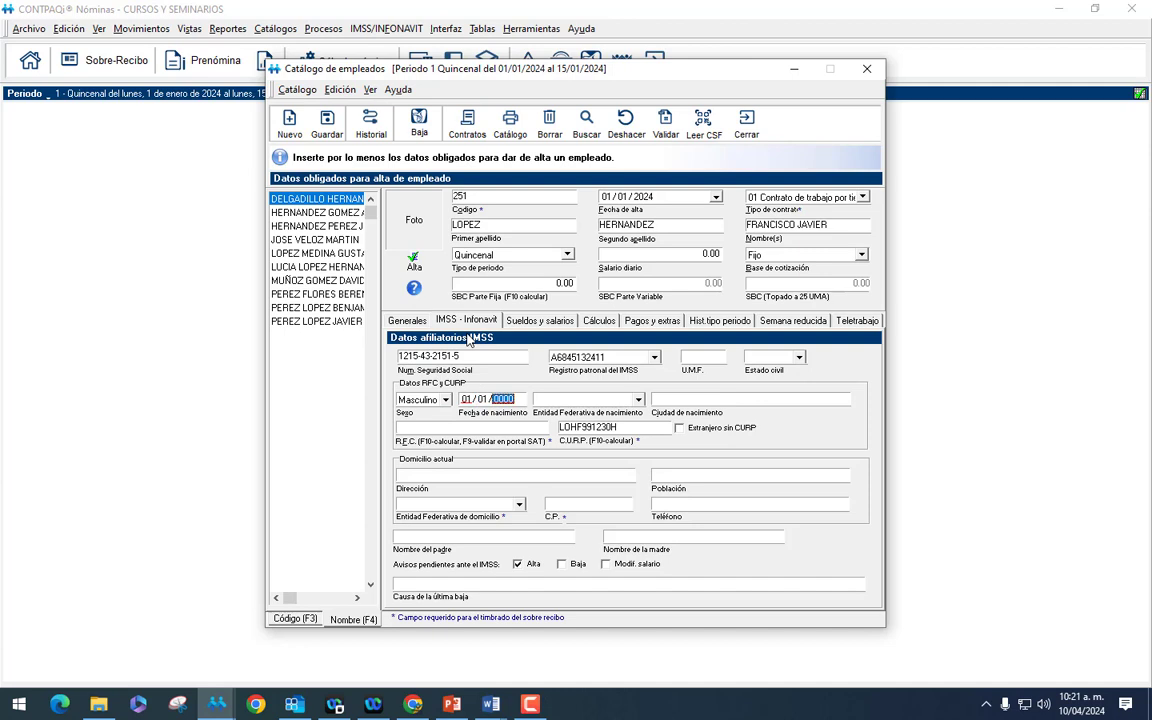
text(1993)
key(Tab)
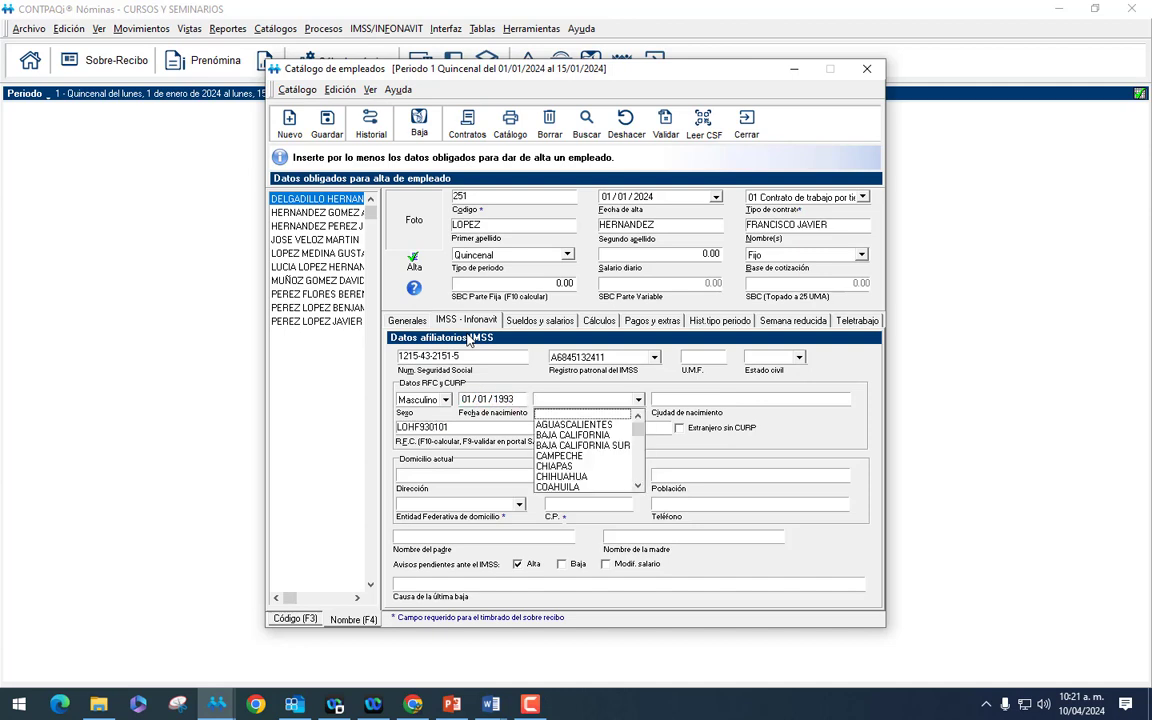
key(Down)
key(Down)
key(Down)
key(Down)
key(Down)
key(Return)
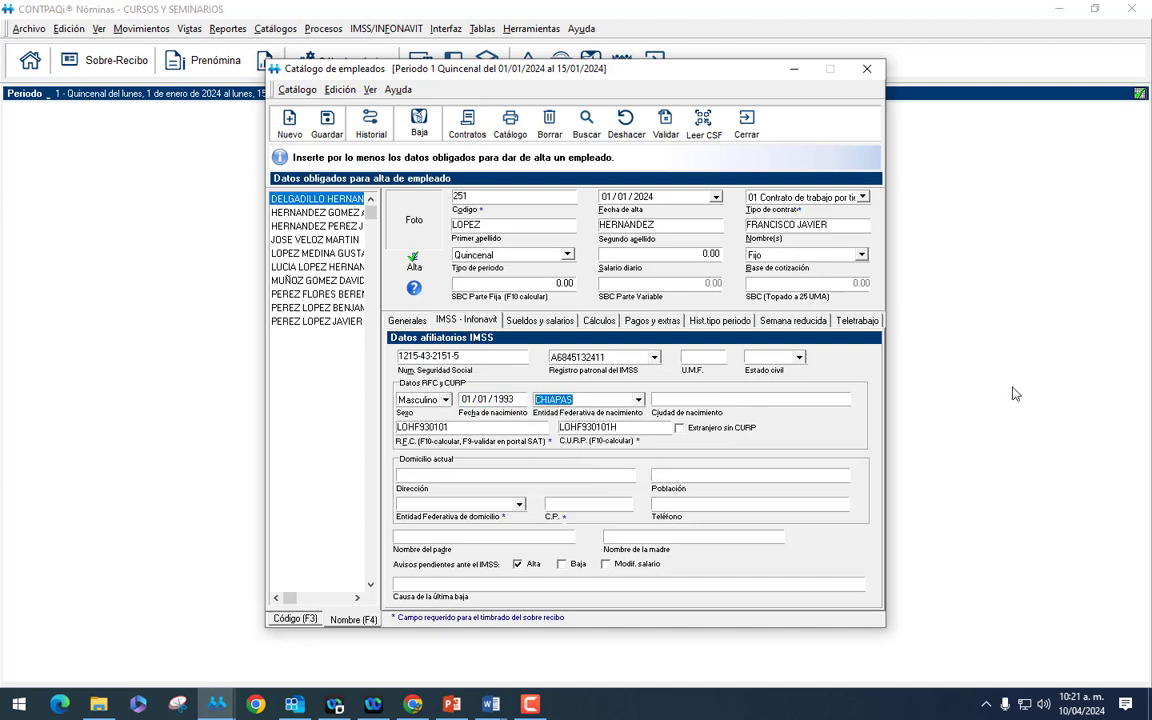
Save employee 251 past the warnings, check it in the code-sorted list, and close the catalog.
click(326, 137)
click(586, 409)
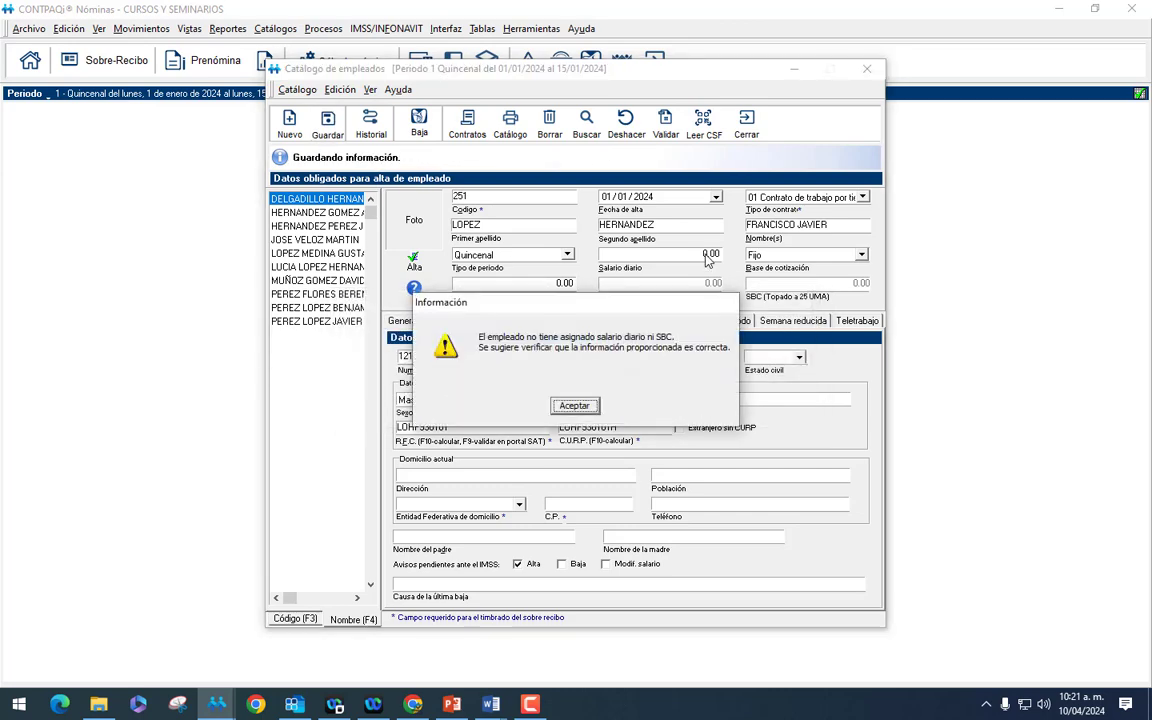
click(575, 405)
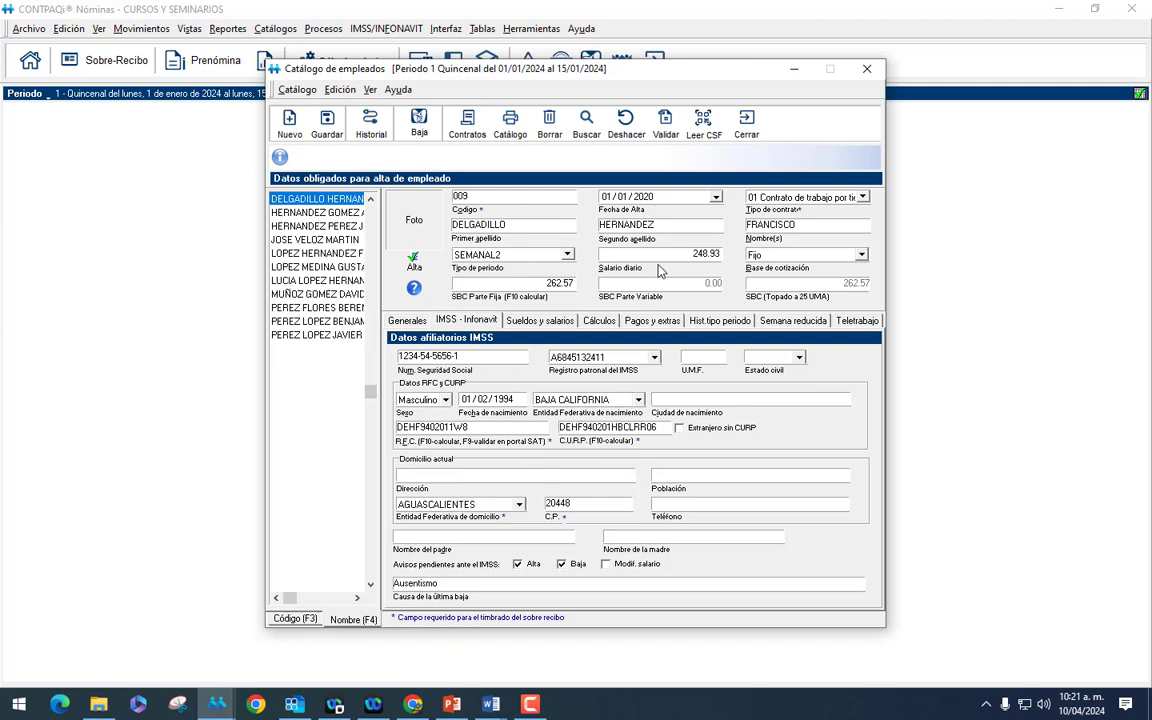
click(295, 618)
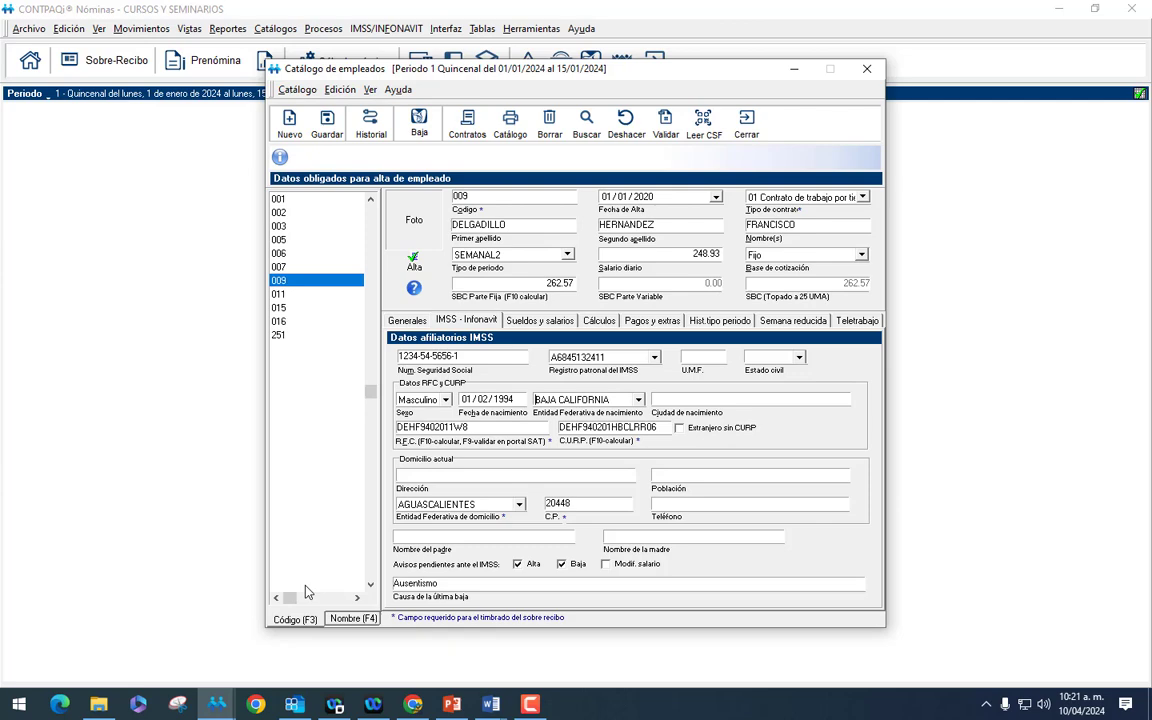
click(311, 336)
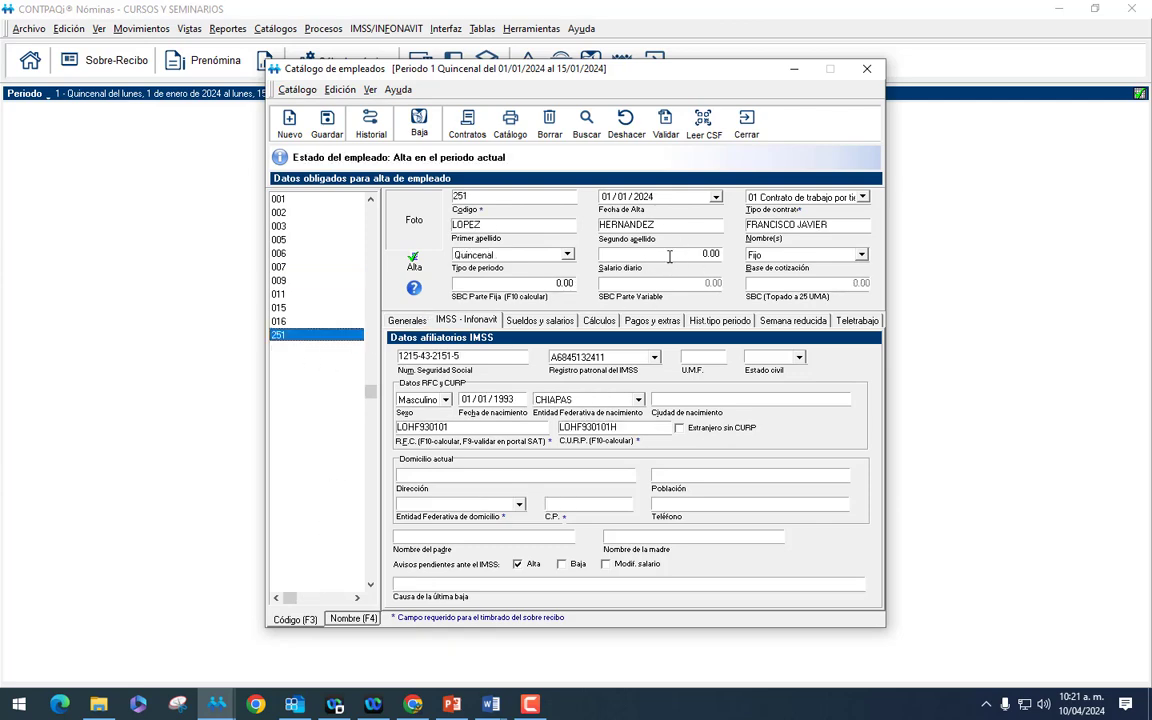
click(746, 124)
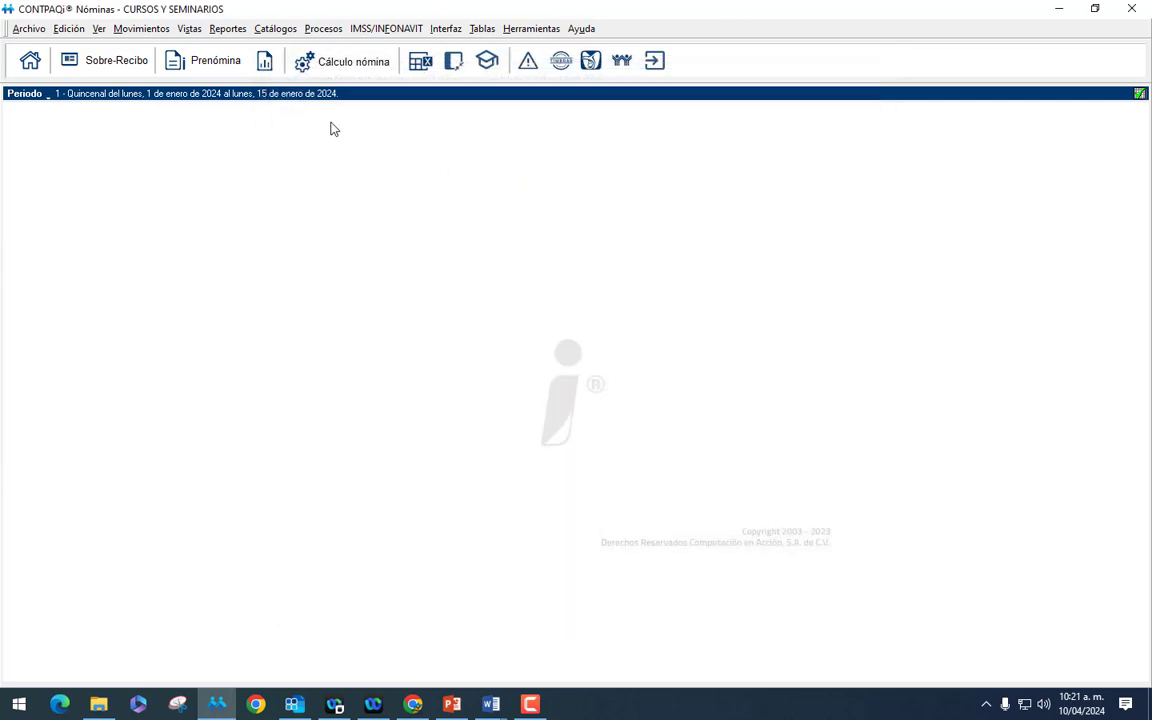
Add a blank sobre-recibo for employee 251 from the Prenómina grid.
click(206, 66)
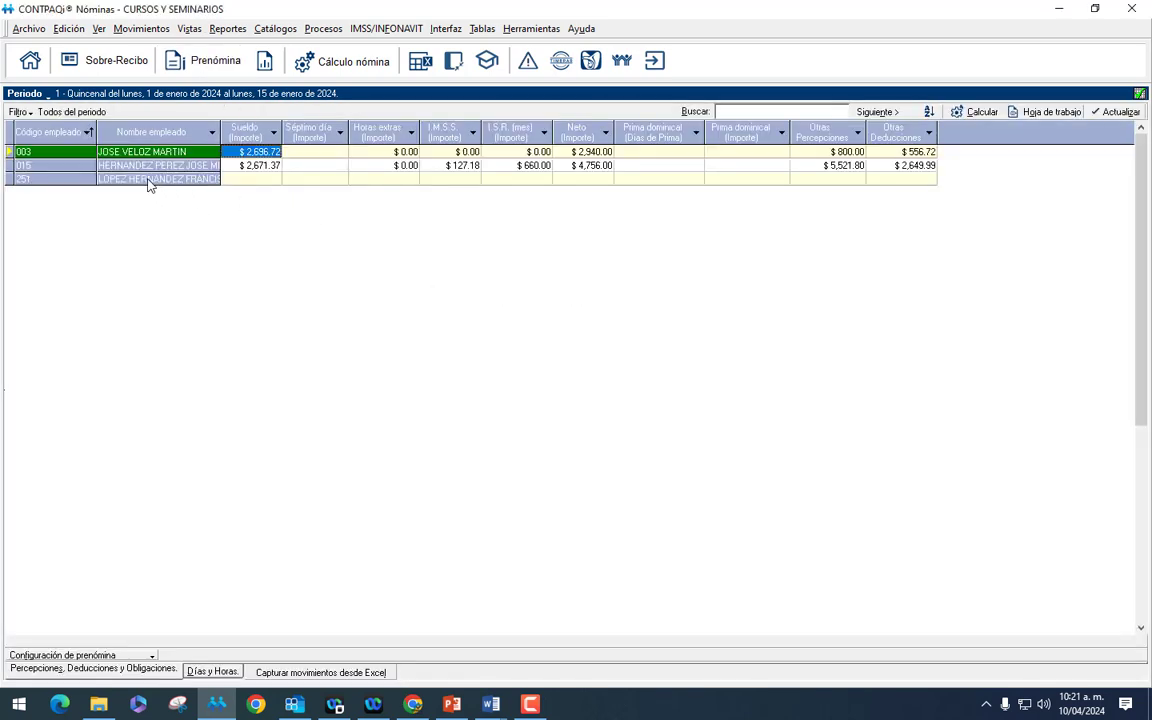
click(148, 179)
right_click(148, 183)
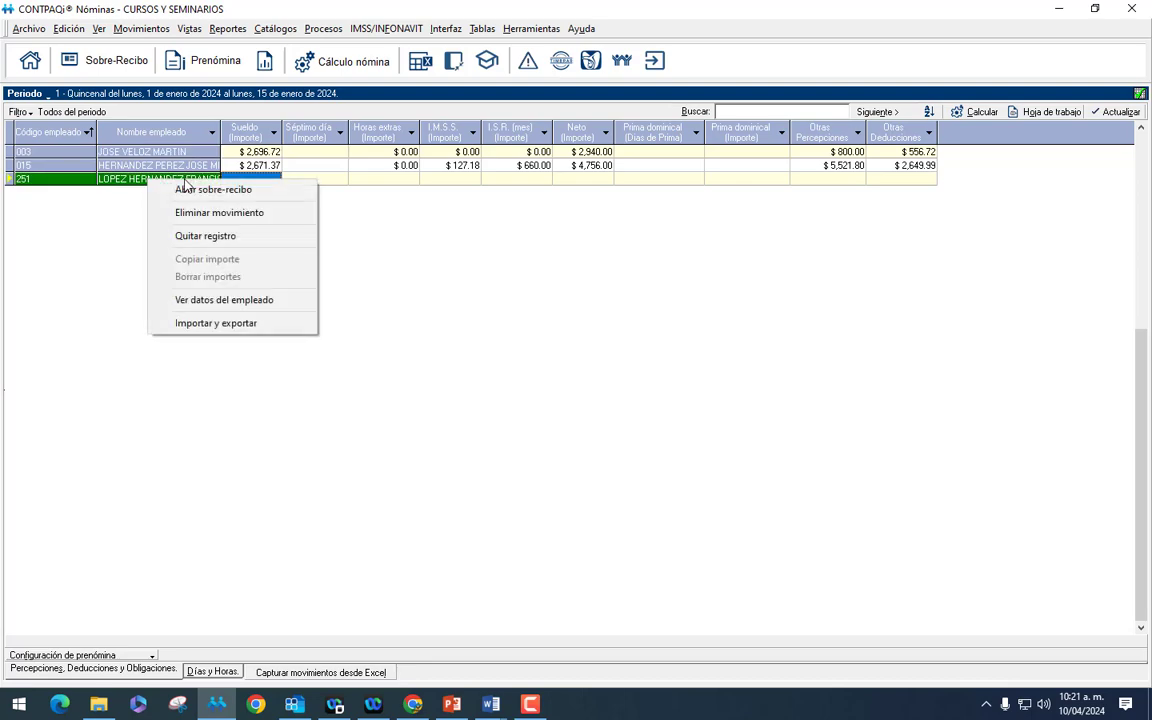
click(194, 194)
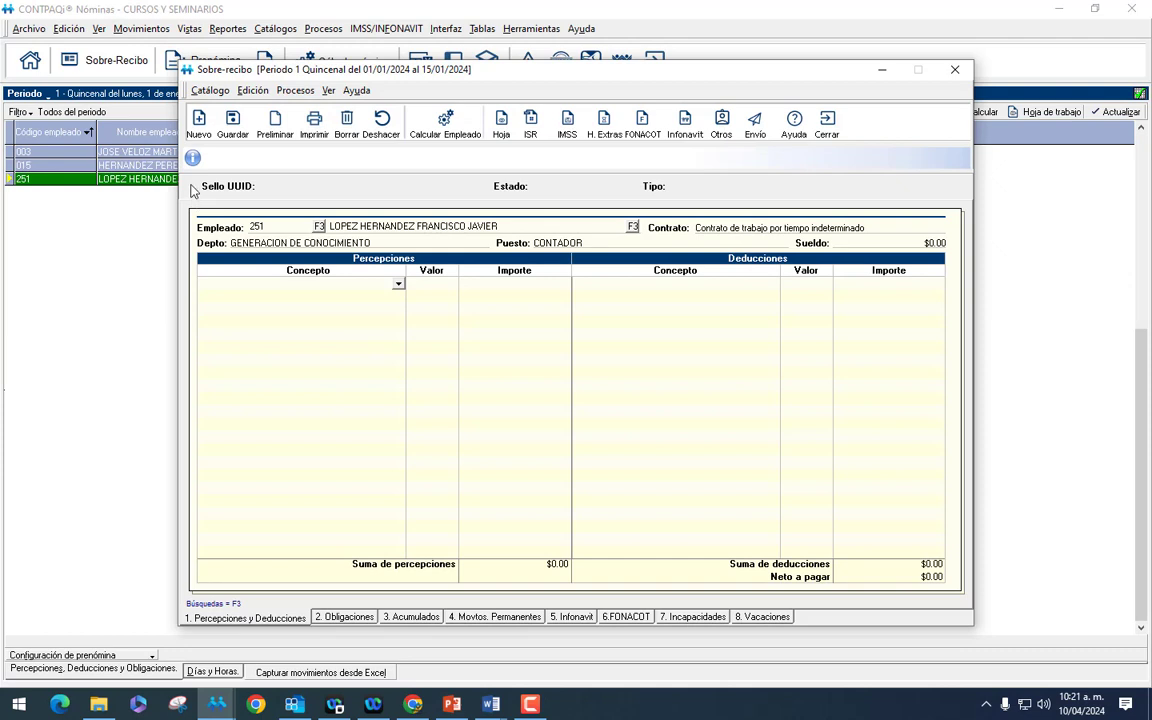
Enter a $6,800.00 net pay and calculate the receipt backwards to a $7,853.82 salary.
click(925, 576)
text(65)
key(Escape)
click(443, 125)
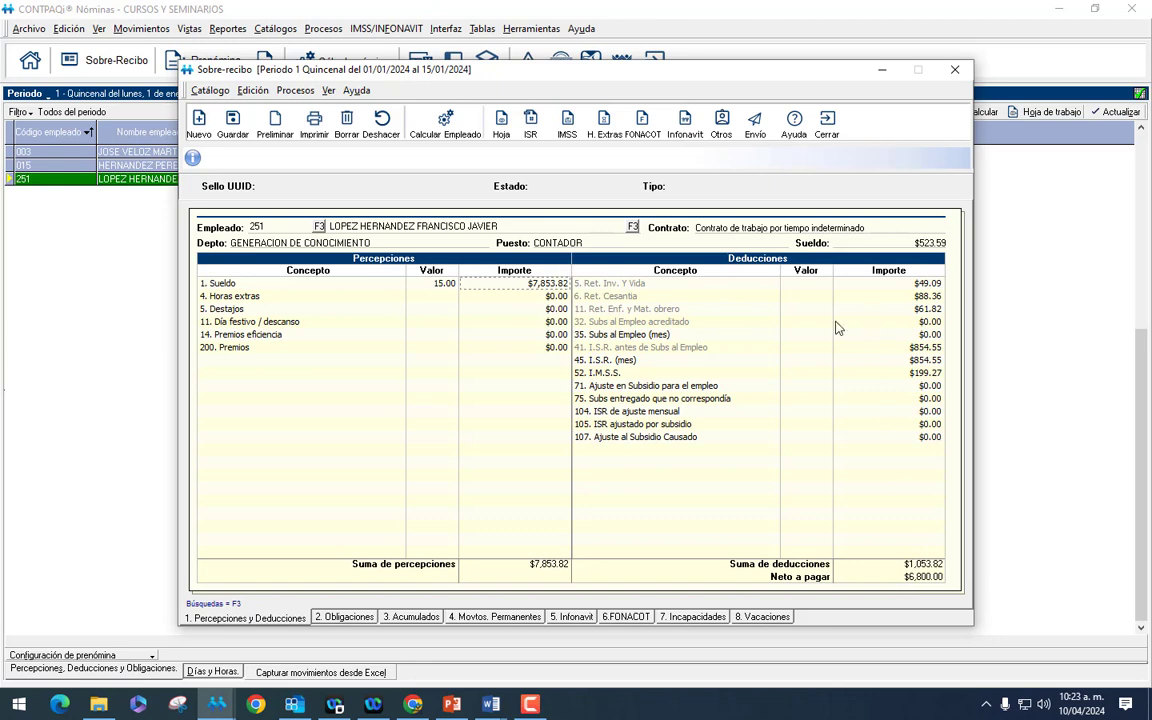
Close the calculated receipt and open employee 251's full record from the Prenómina grid.
click(829, 124)
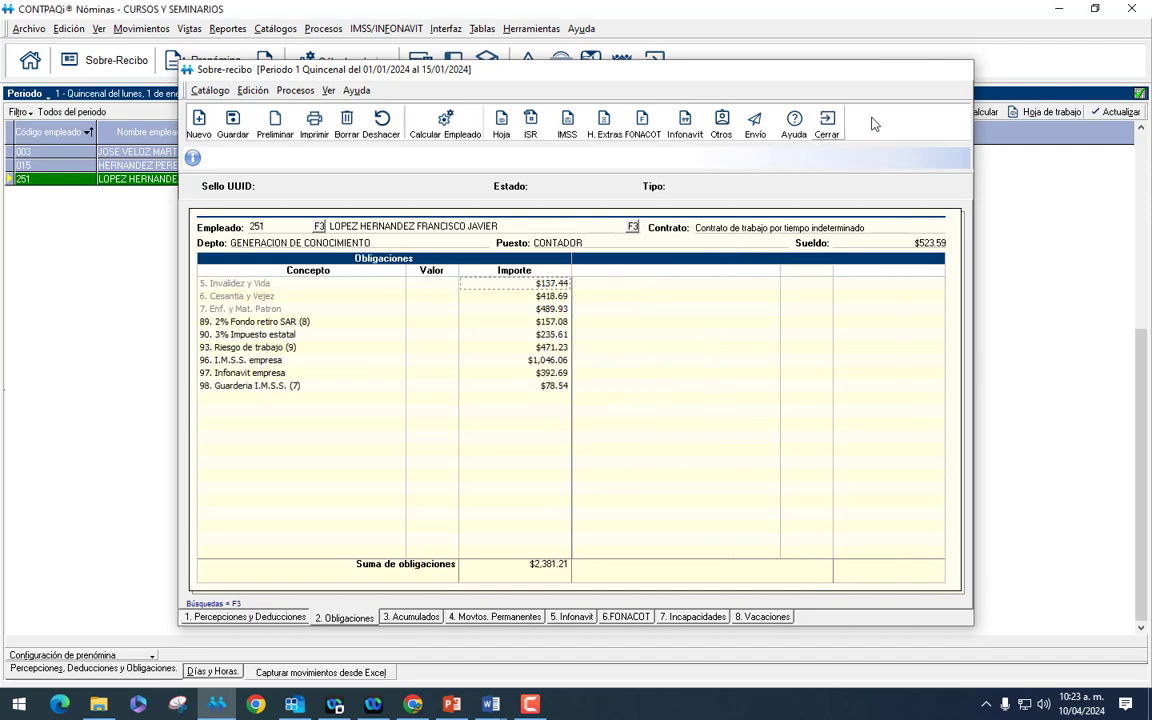
click(272, 28)
click(178, 190)
right_click(178, 190)
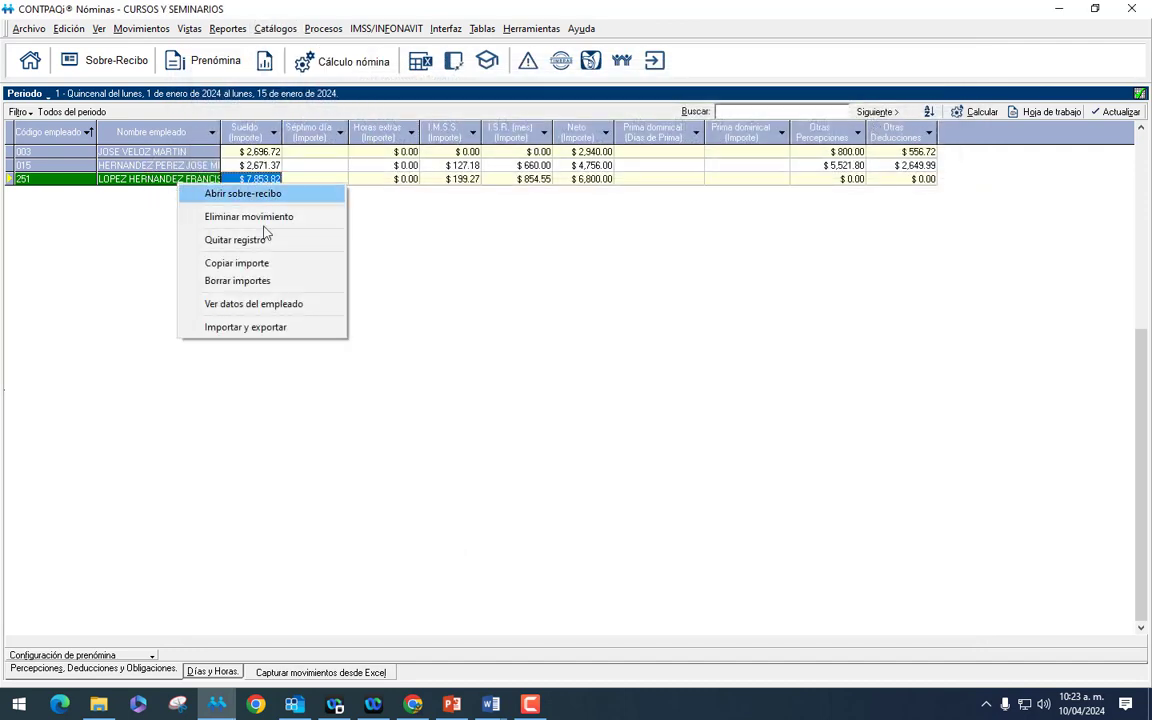
click(271, 306)
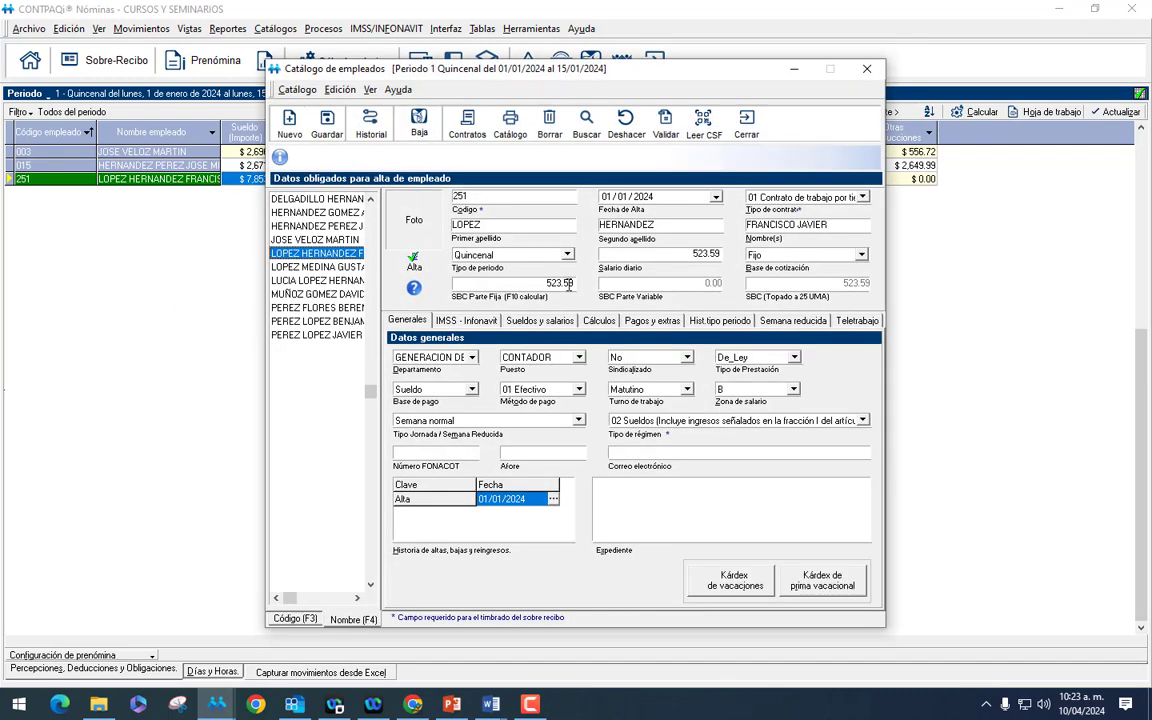
Save employee 251's fixed SBC as 529.45, then show the ¿Dudas? slide full-screen.
click(520, 283)
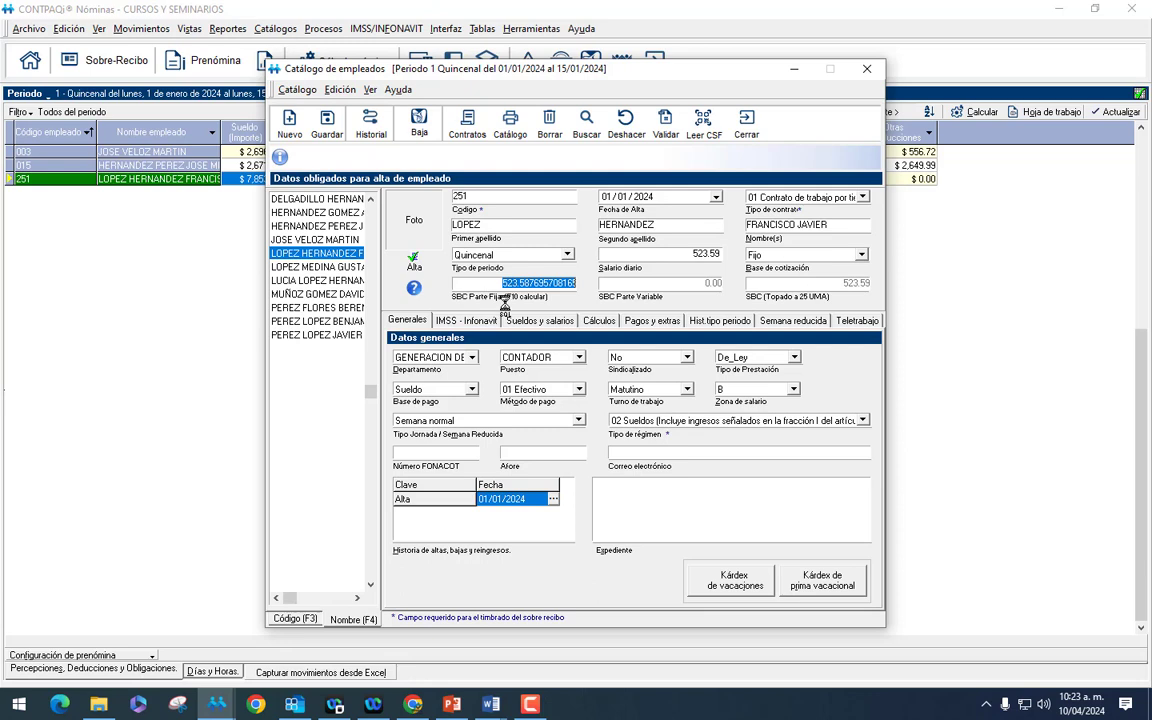
text(5)
text(29.45)
key(Tab)
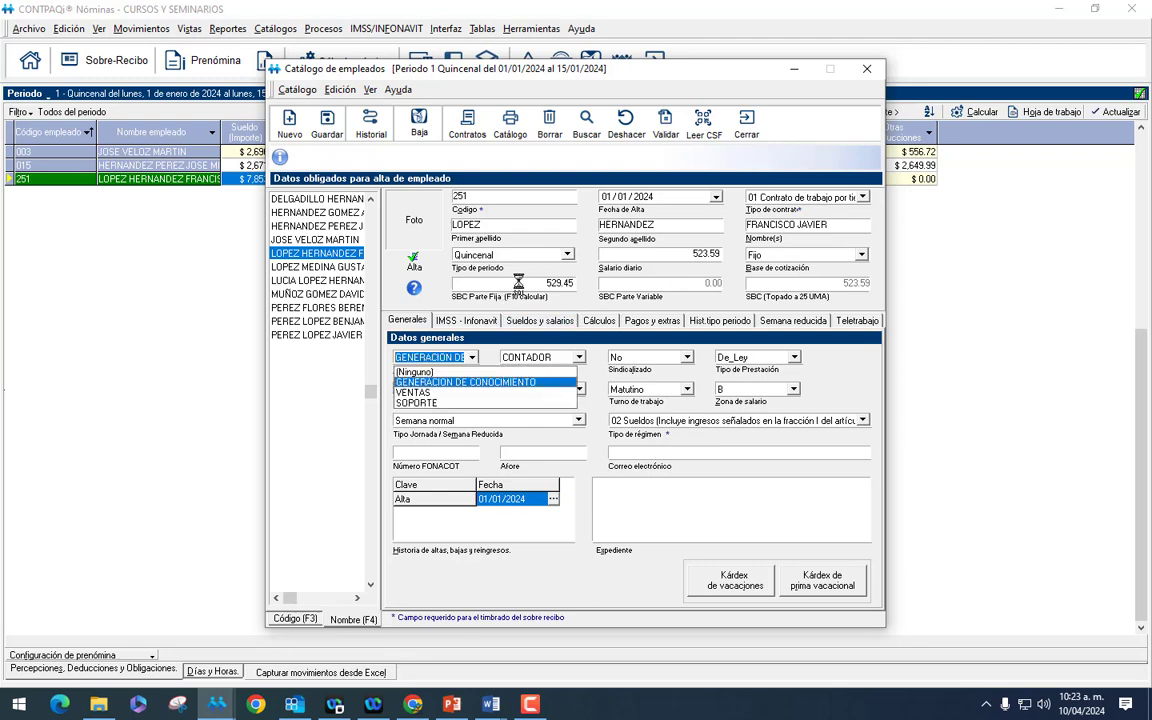
click(327, 125)
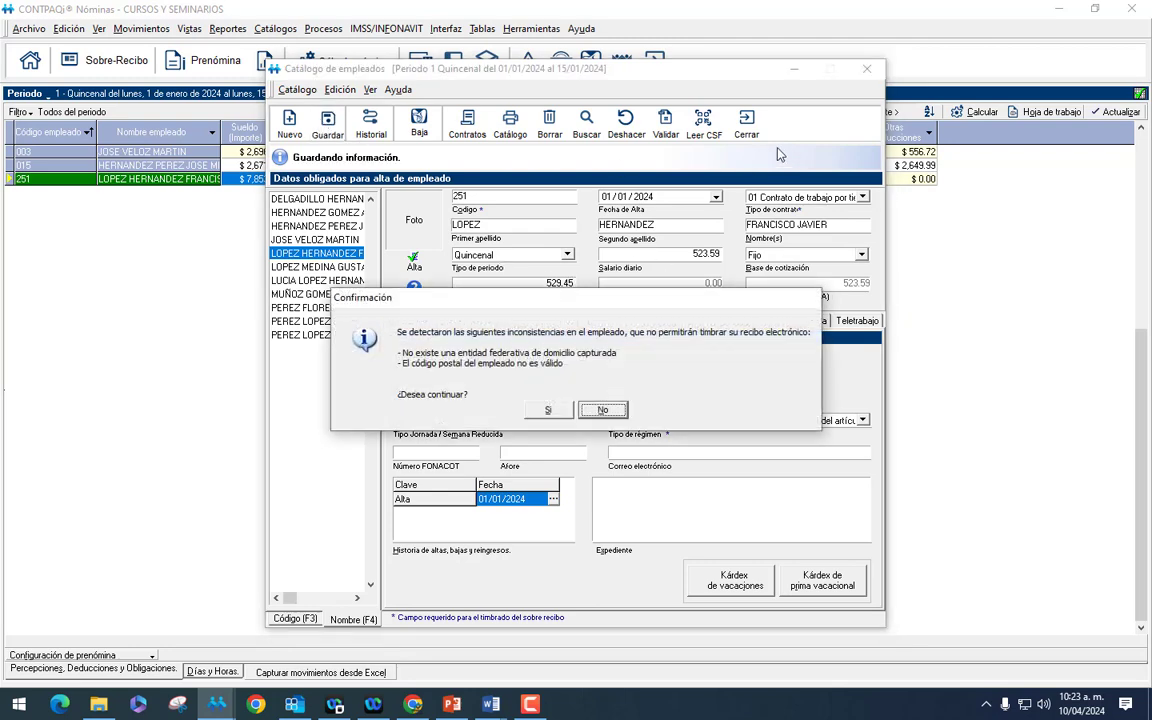
click(549, 409)
click(549, 404)
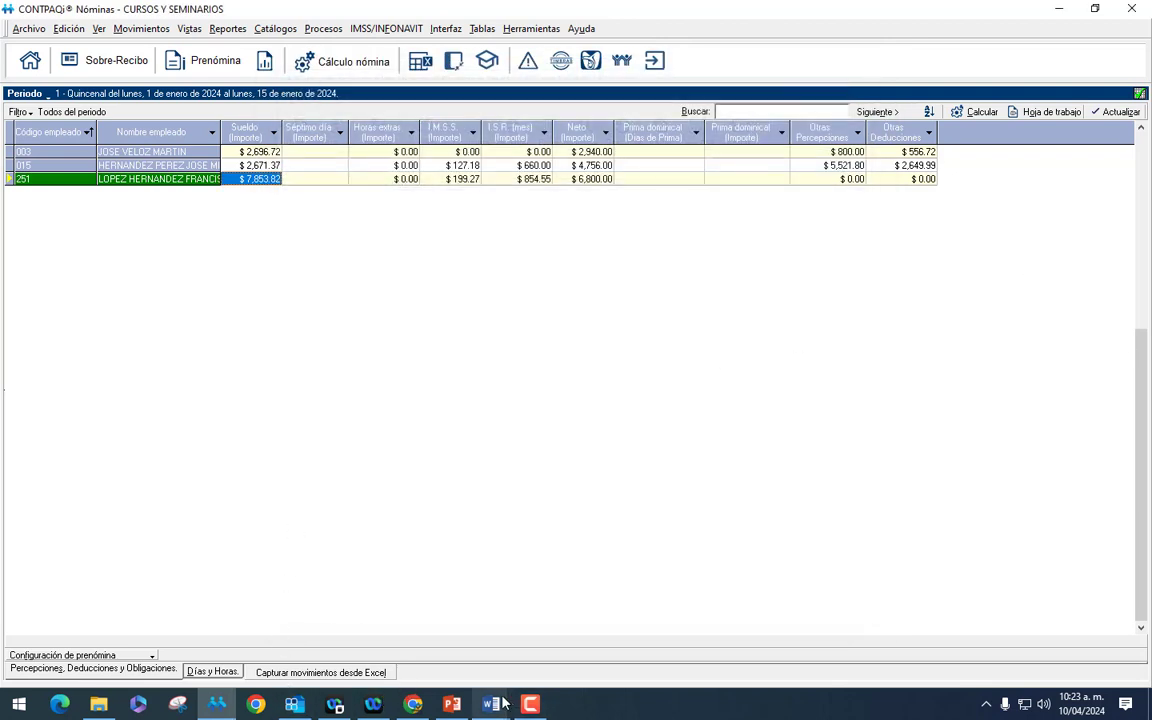
click(452, 704)
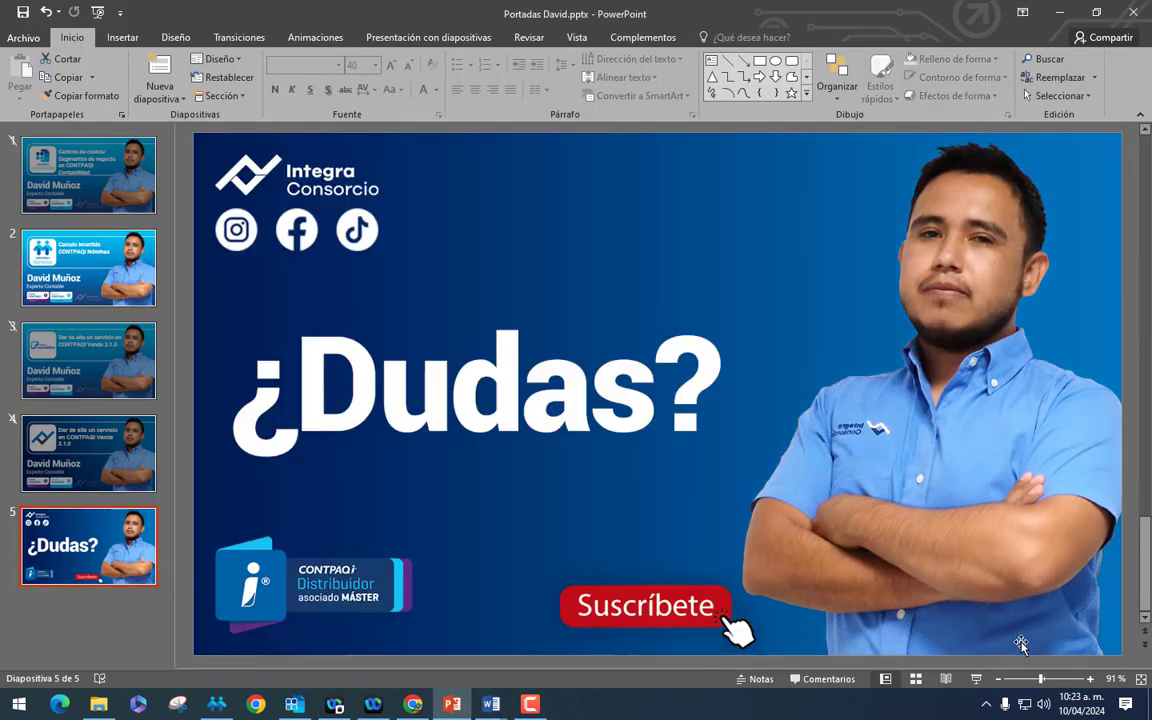
click(976, 679)
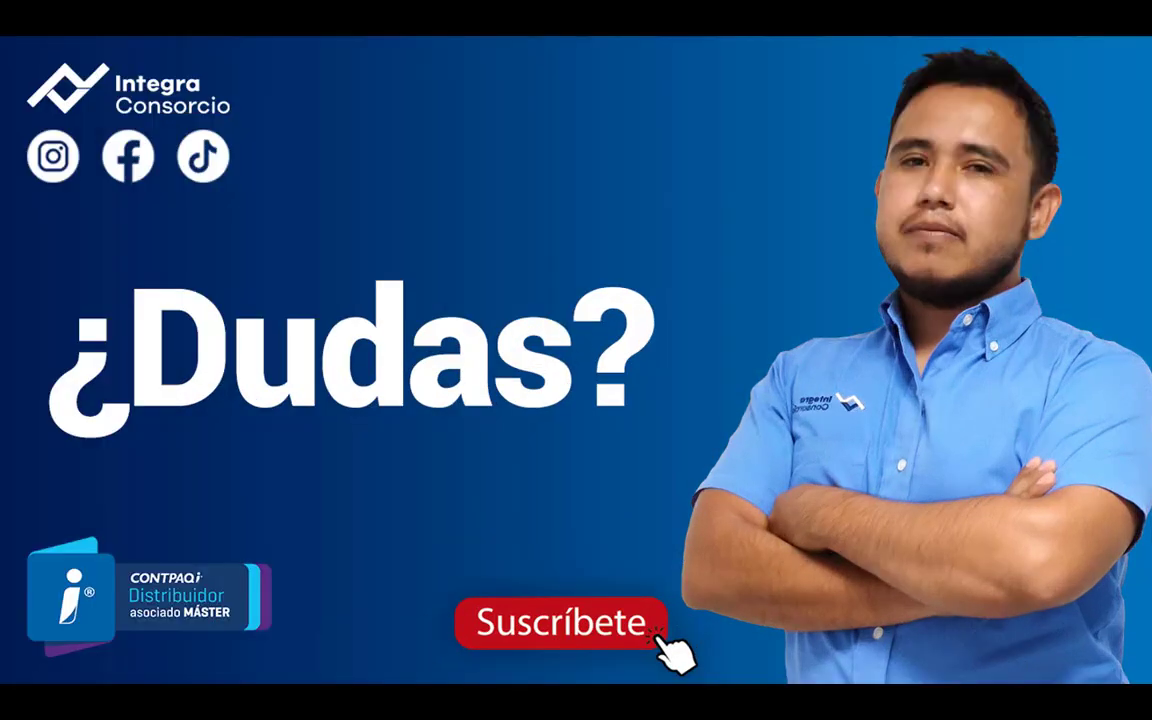